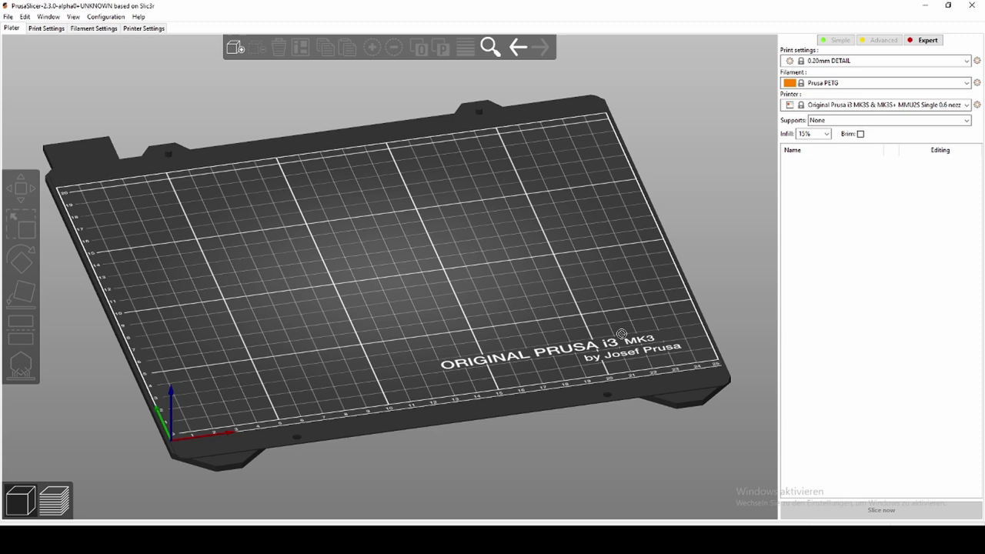
Drop Ironing_Test_Piece_V01.stl onto the print bed
left_click_drag(378, 277, 418, 319)
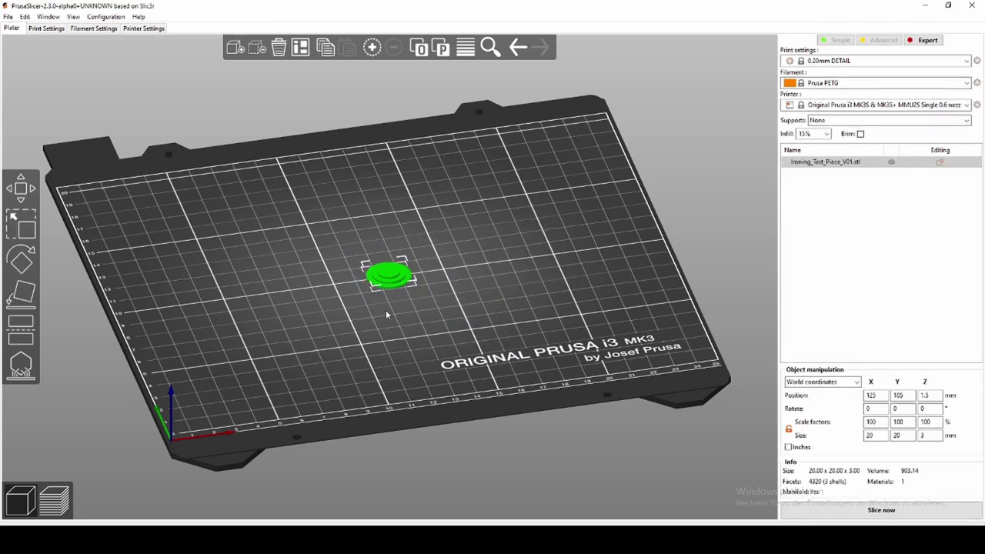
scroll(386, 309, "up", 10)
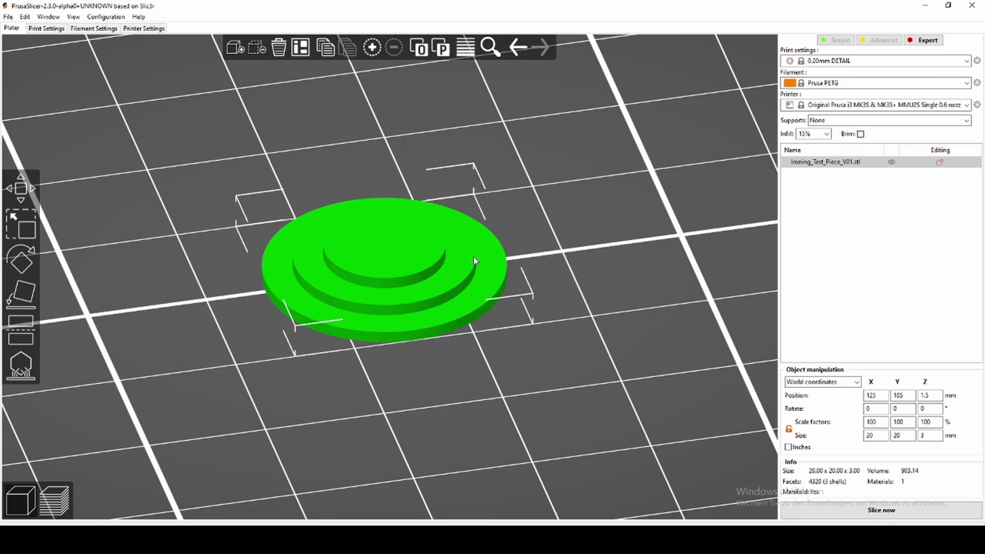
scroll(474, 261, "down", 5)
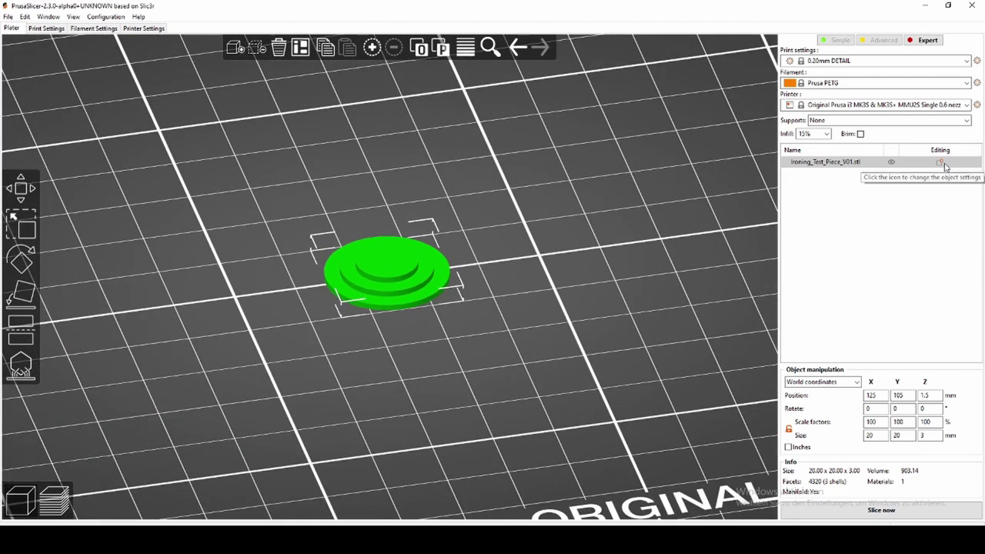
Attach a Cylinder modifier to the test piece and drag it next to the disc
left_click(940, 163)
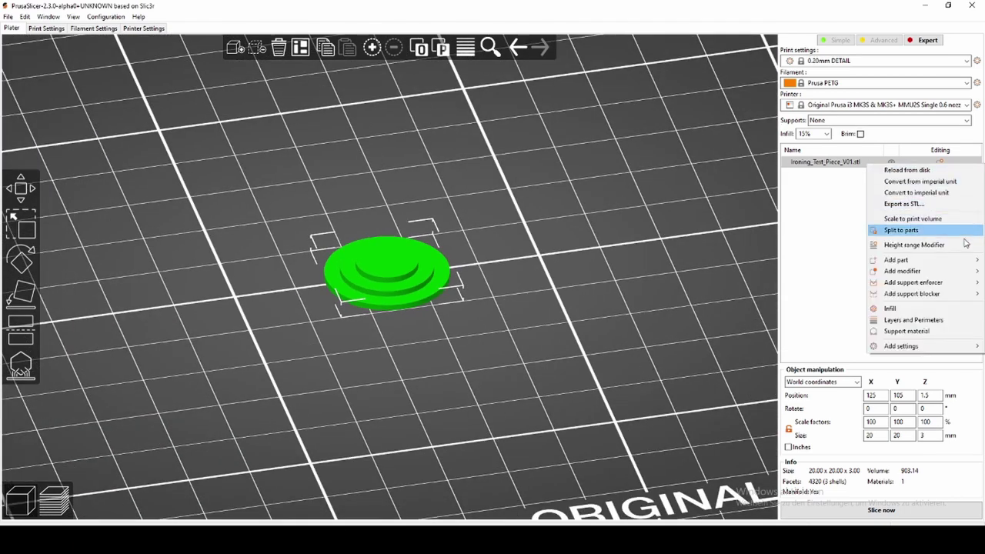
mouse_move(902, 271)
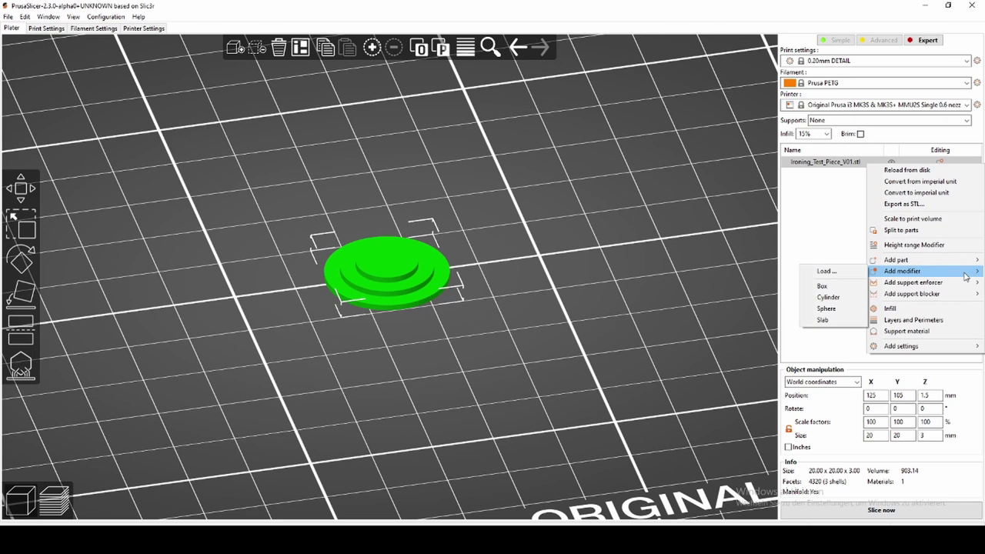
left_click(829, 298)
left_click_drag(548, 257, 443, 278)
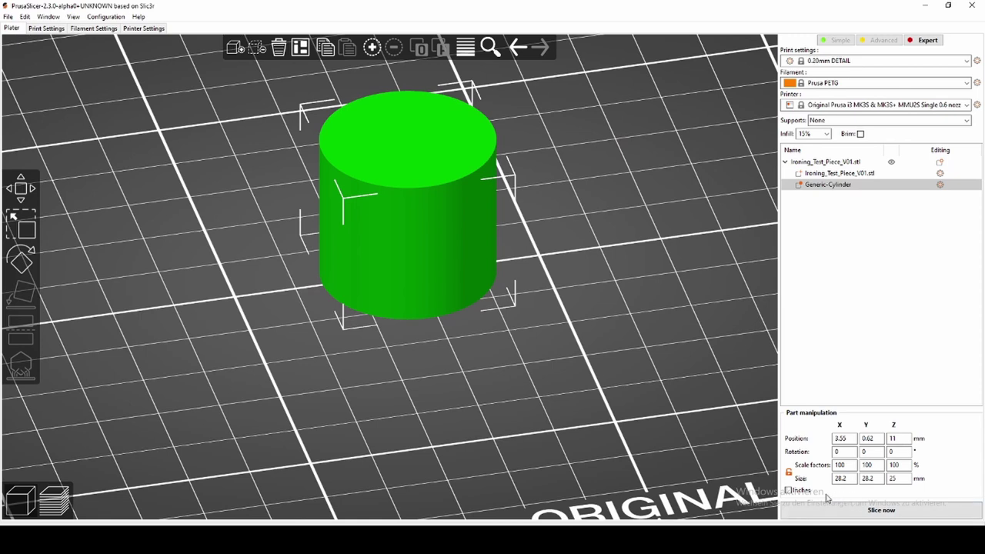
Scale the cylinder modifier down to about 63% and centre it over the disc
left_click(23, 225)
mouse_move(554, 253)
left_mouse_down()
mouse_move(478, 243)
mouse_move(569, 240)
mouse_move(562, 265)
left_mouse_up()
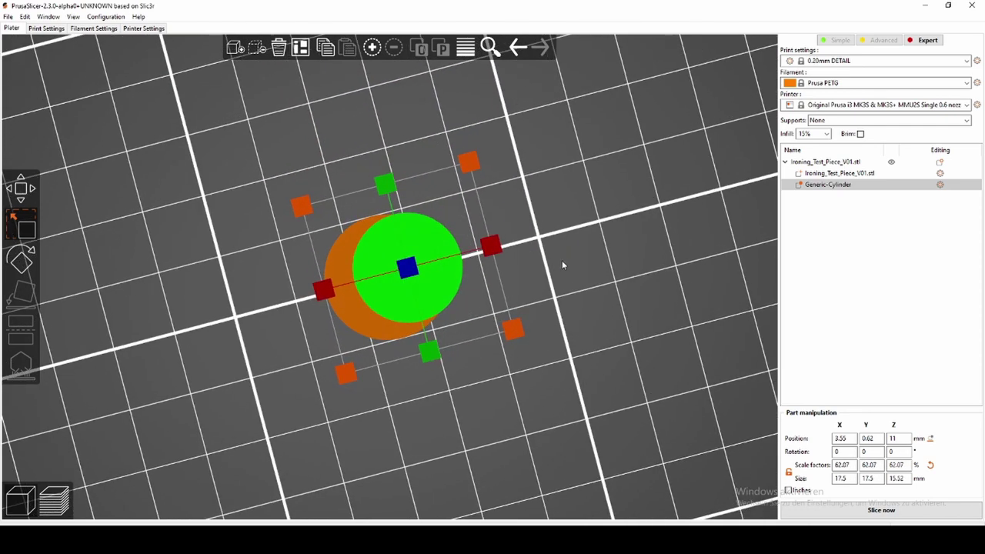
left_click_drag(443, 289, 541, 372)
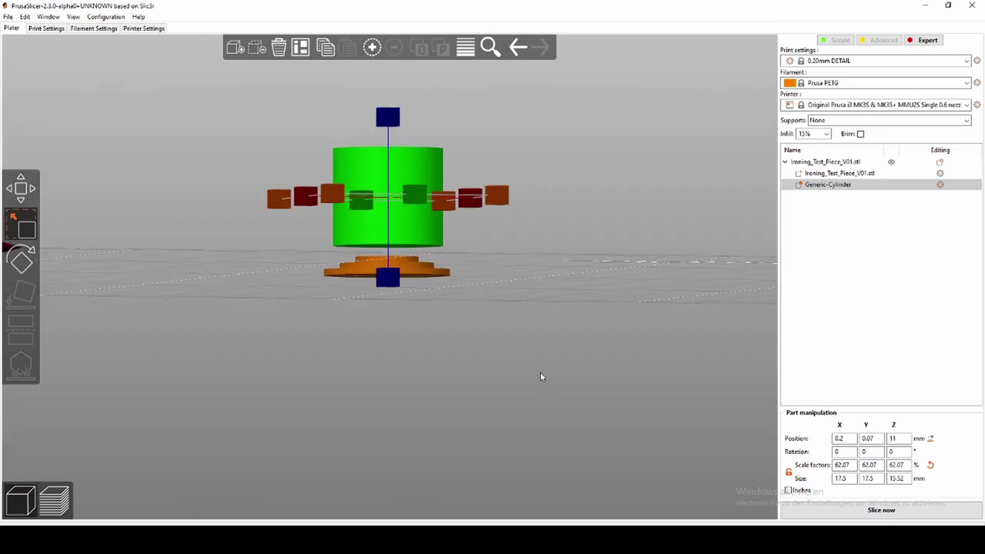
left_click(391, 116)
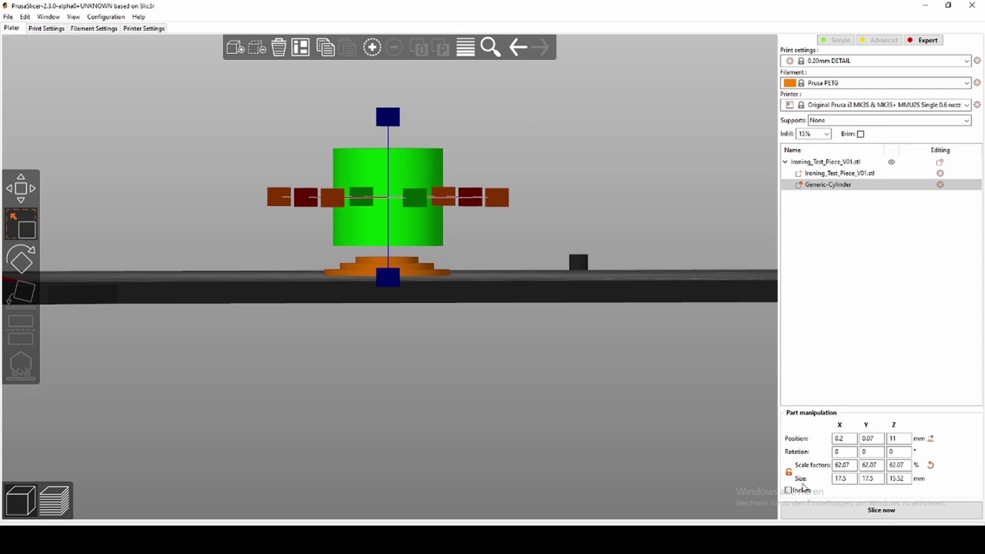
Set the cylinder modifier's Size Z to 1 mm
left_click(906, 480)
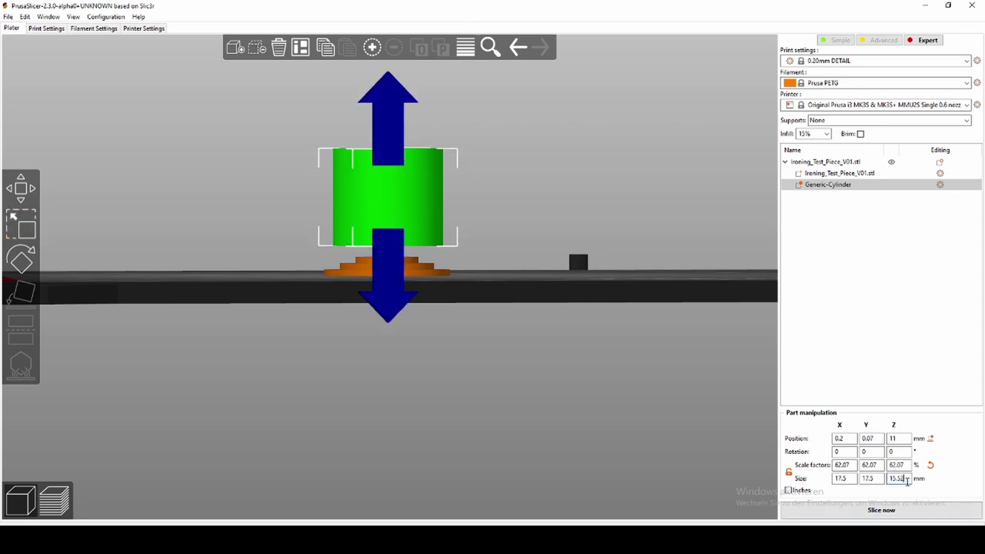
left_click_drag(903, 478, 878, 479)
type("1")
key("Tab")
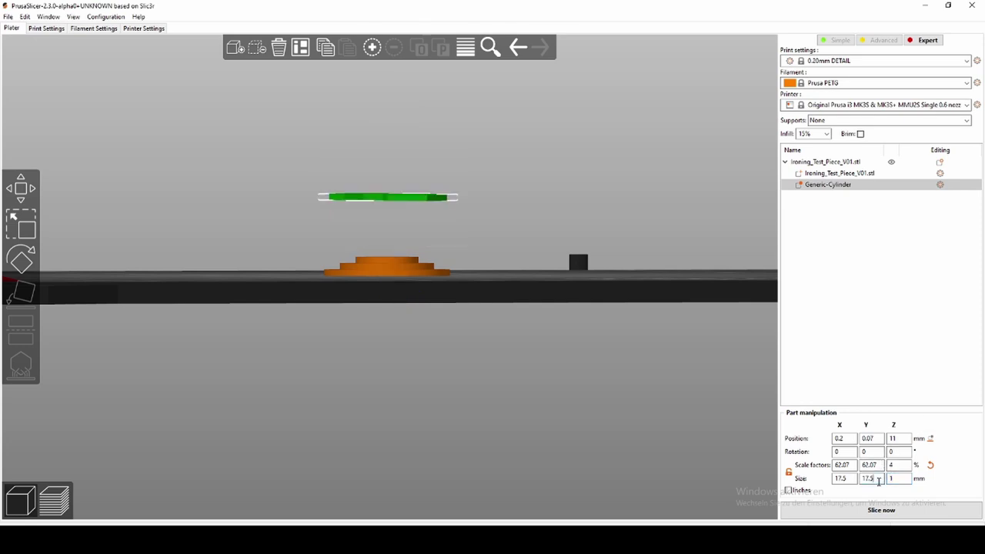
Lower the flat cylinder modifier down into the disc with the Move tool
key("0")
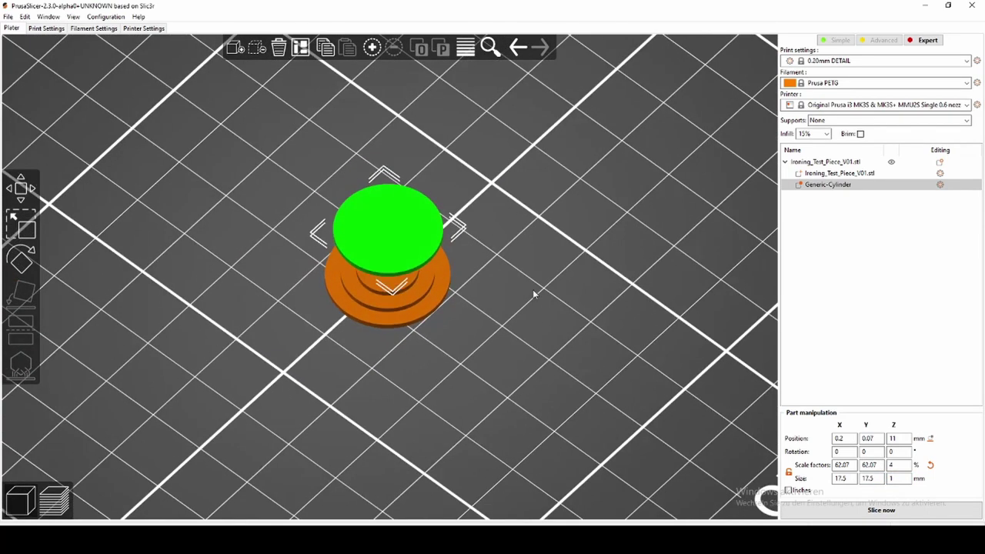
left_click(21, 188)
left_click_drag(388, 189, 392, 313)
scroll(462, 373, "up", 3)
left_click_drag(451, 374, 536, 371)
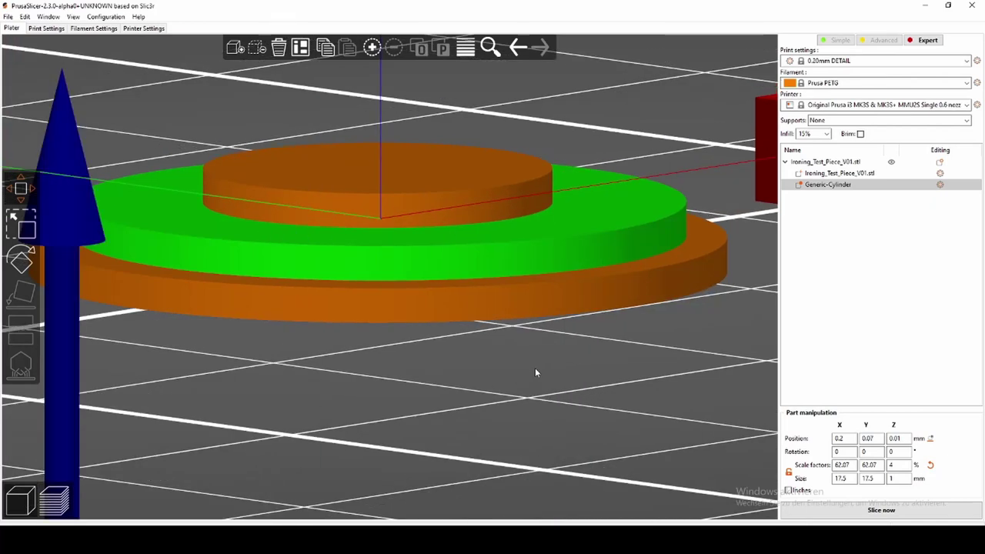
From a front view, nudge the modifier up to Position Z 0.16, then check it from above
key("3")
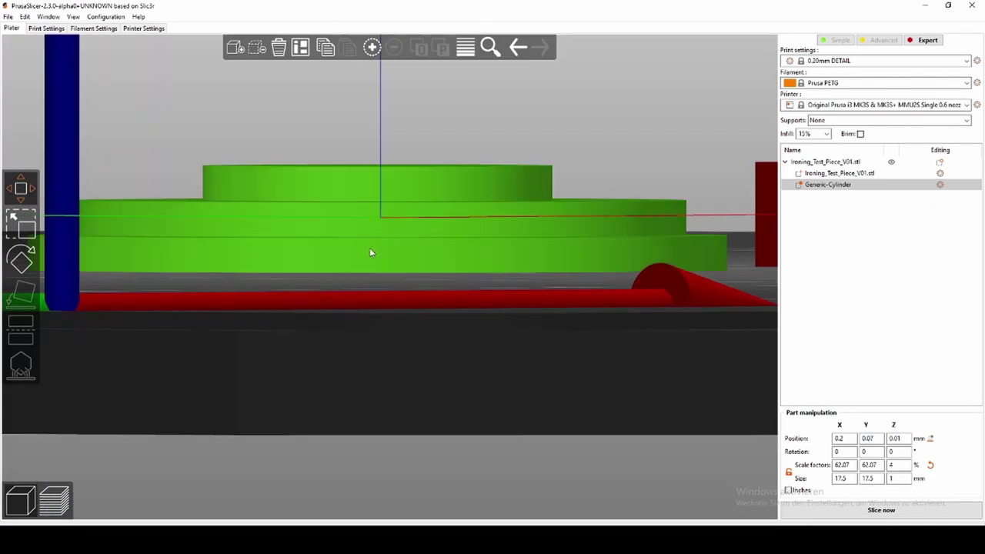
scroll(372, 377, "down", 10)
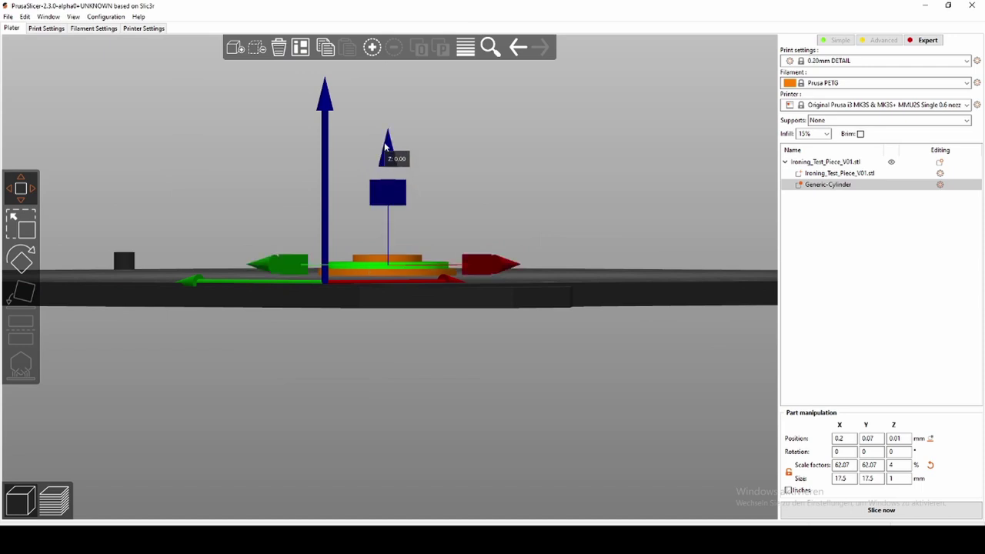
scroll(390, 164, "down", 3)
scroll(389, 169, "up", 6)
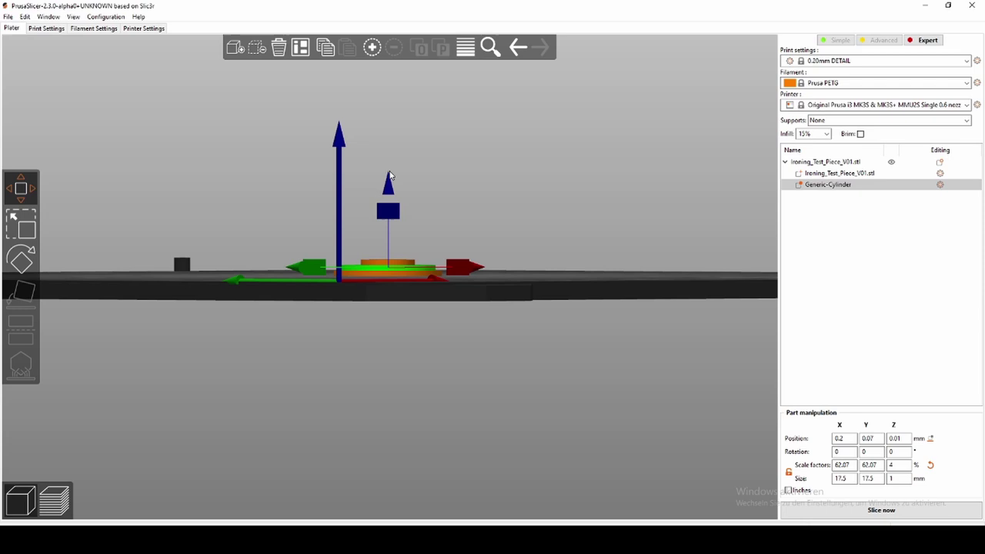
mouse_move(385, 115)
left_mouse_down()
mouse_move(387, 100)
mouse_move(391, 111)
mouse_move(396, 104)
left_mouse_up()
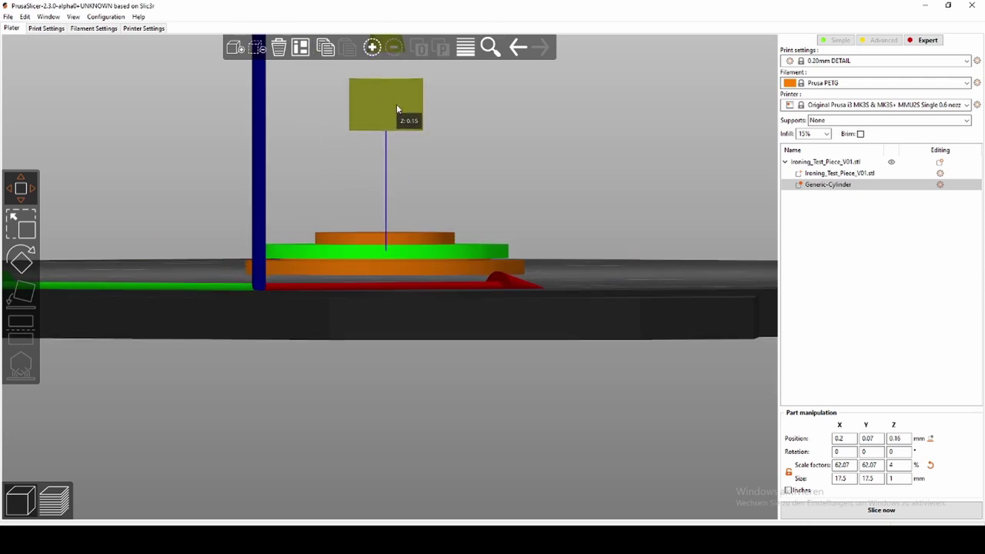
scroll(380, 230, "up", 5)
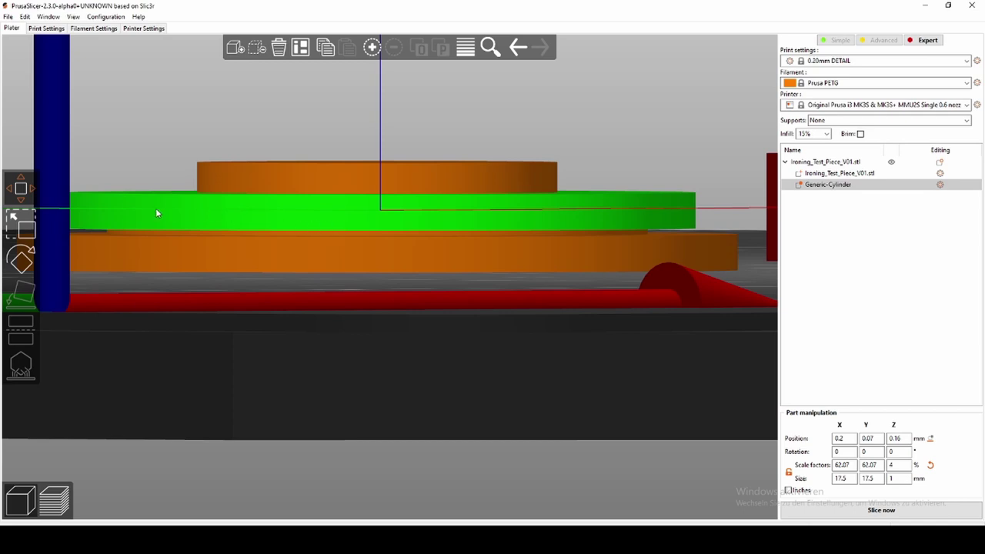
scroll(522, 377, "down", 10)
left_click_drag(590, 300, 665, 244)
scroll(593, 314, "down", 3)
left_click_drag(592, 312, 625, 294)
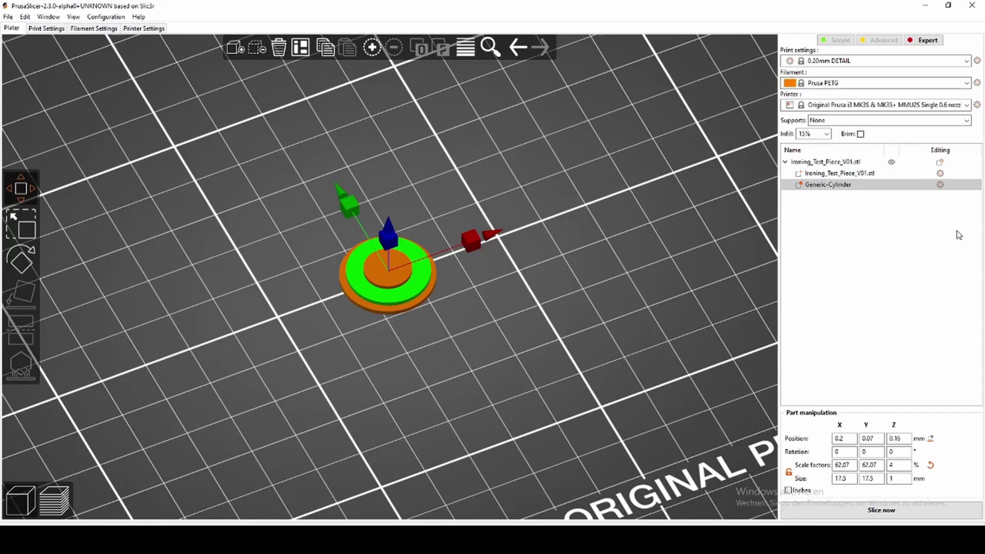
Add an Ironing setting with Enable ironing ticked to Generic-Cylinder, then slice (6m estimate)
left_click(940, 186)
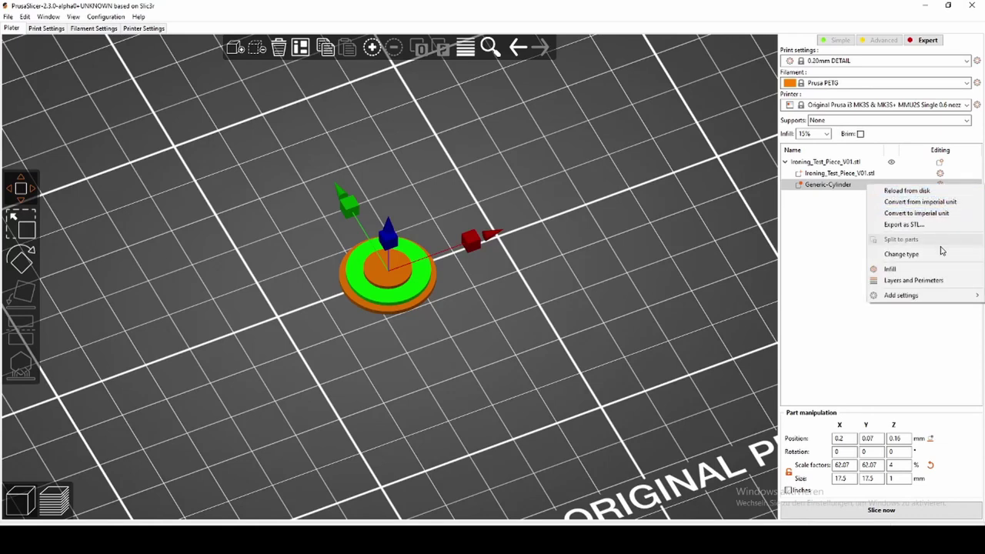
mouse_move(936, 300)
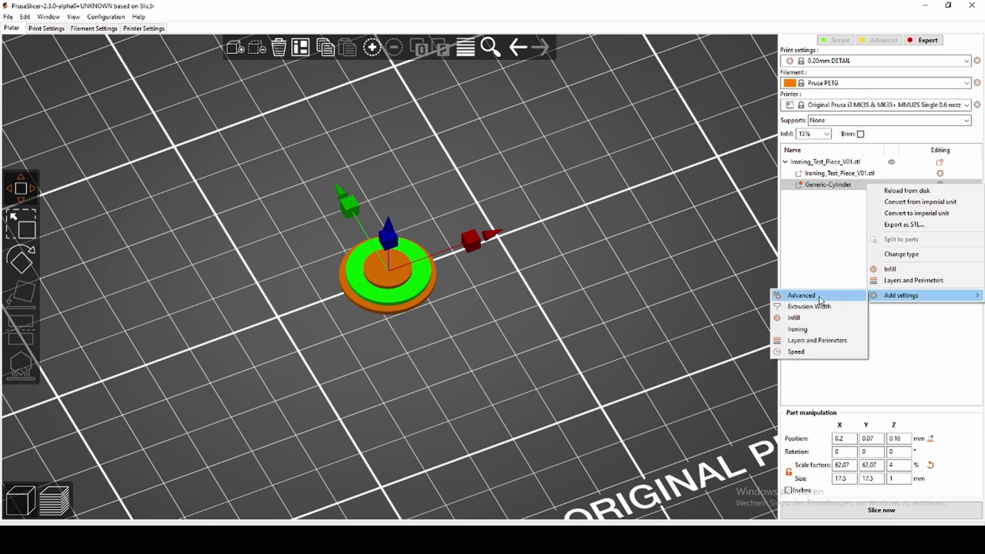
left_click(796, 329)
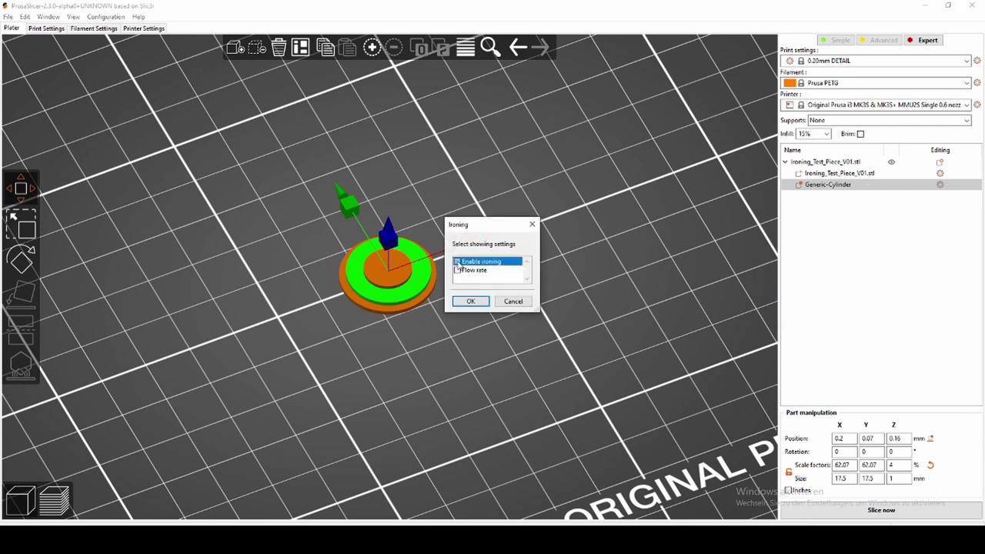
left_click(481, 302)
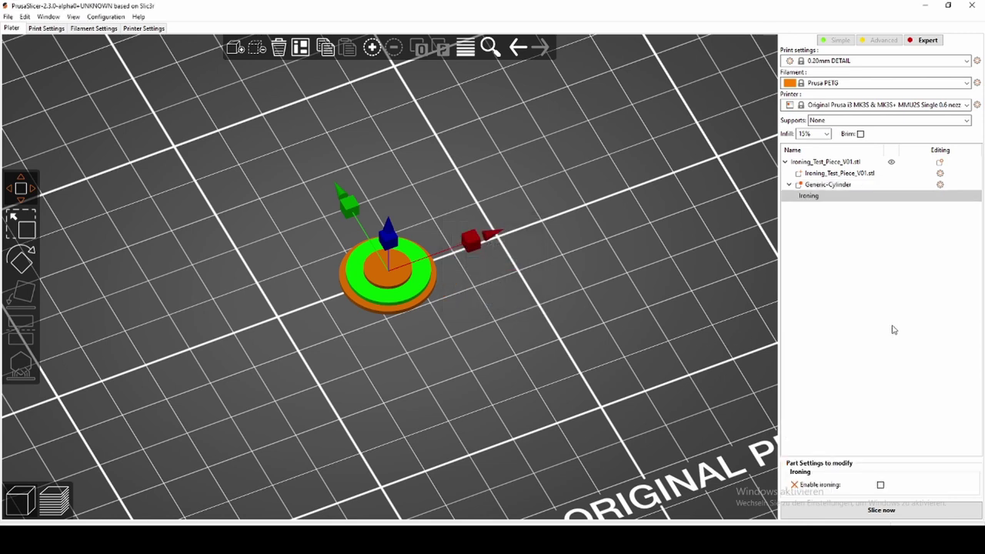
left_click(881, 486)
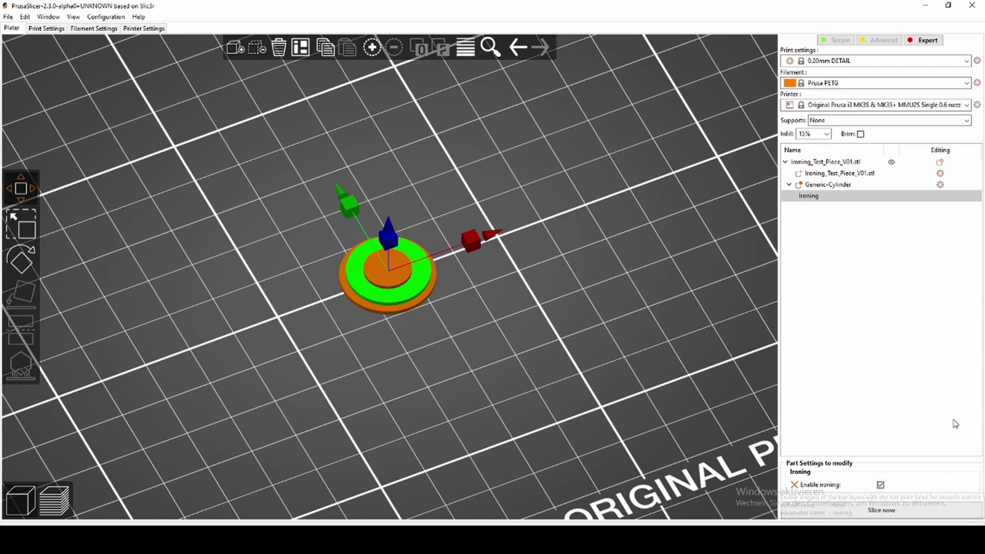
left_click(925, 517)
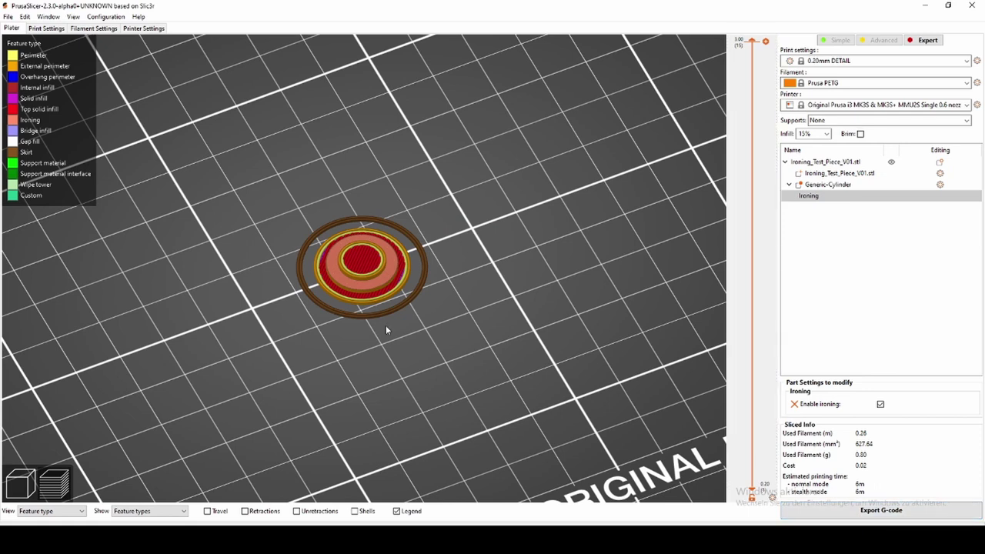
Leave the sliced preview and return to the 3D view of the disc and cylinder
scroll(386, 325, "up", 5)
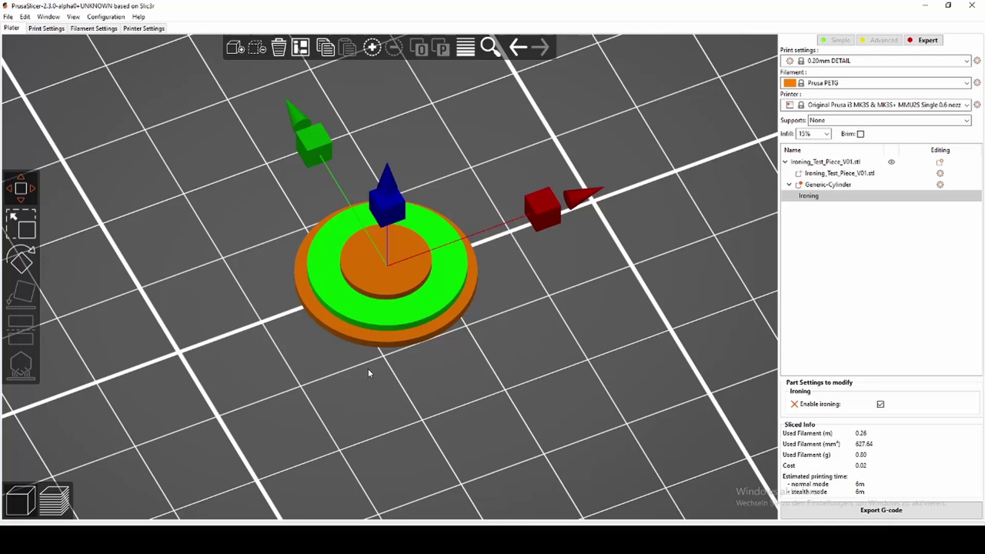
Squash the cylinder modifier's height with the Scale tool and re-slice the model
left_click(26, 229)
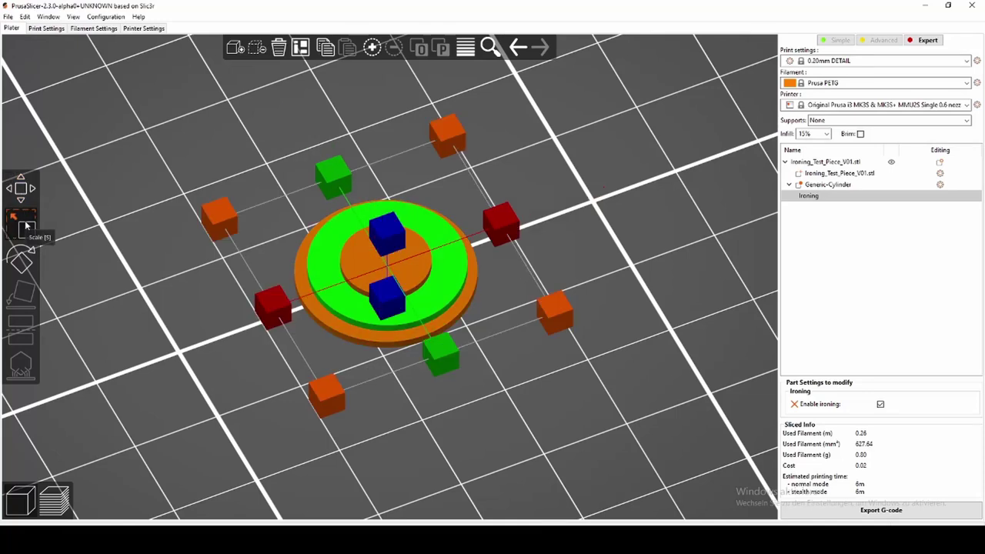
left_click_drag(393, 305, 388, 381)
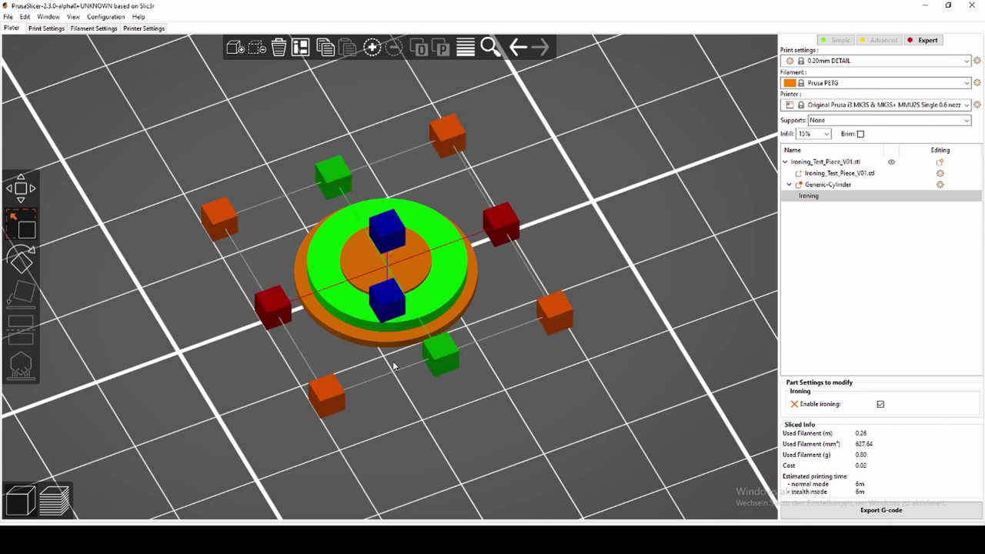
mouse_move(509, 394)
left_mouse_down()
mouse_move(512, 378)
mouse_move(511, 413)
left_mouse_up()
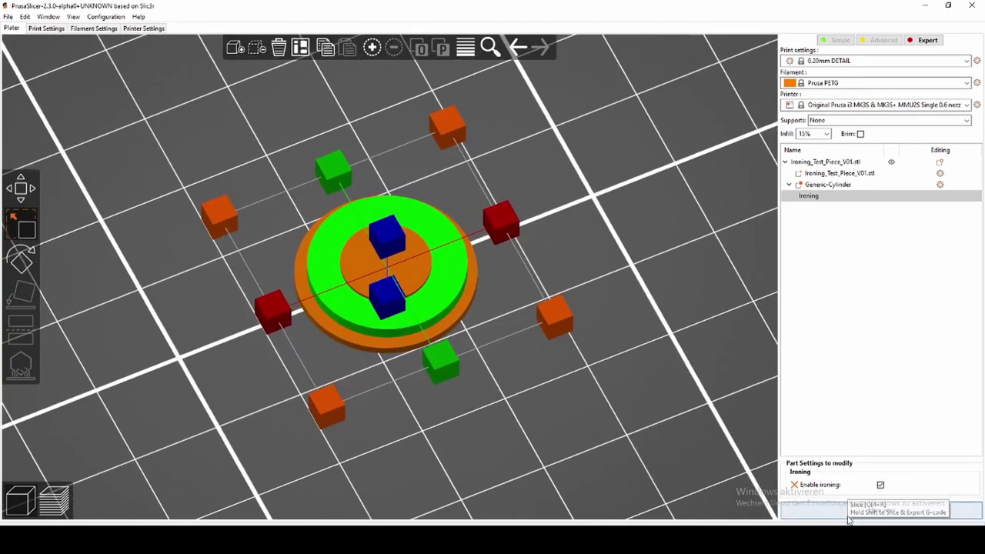
left_click(805, 511)
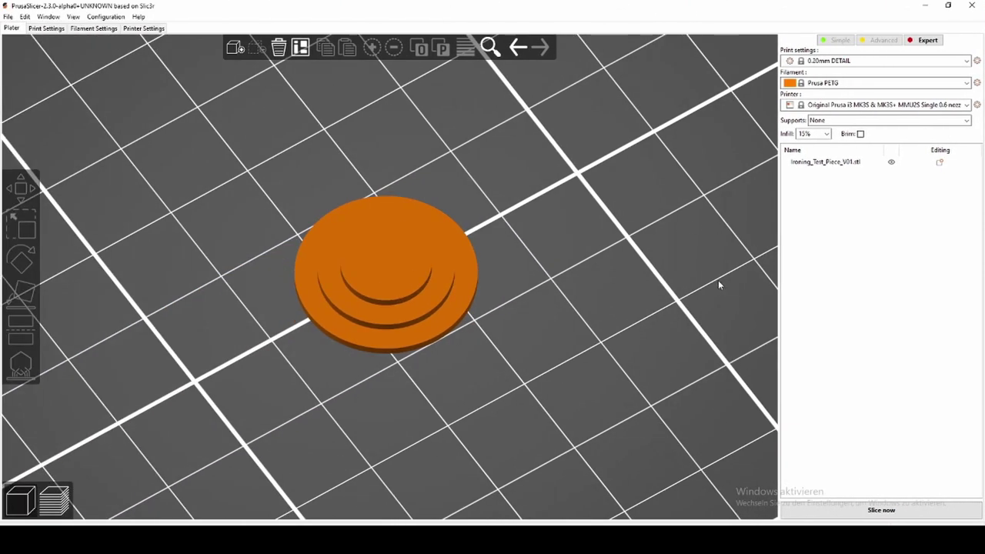
Load Letter_A_Test_Ironing_V01 as a modifier onto the disc's top step and view it from above
left_click_drag(718, 285, 672, 282)
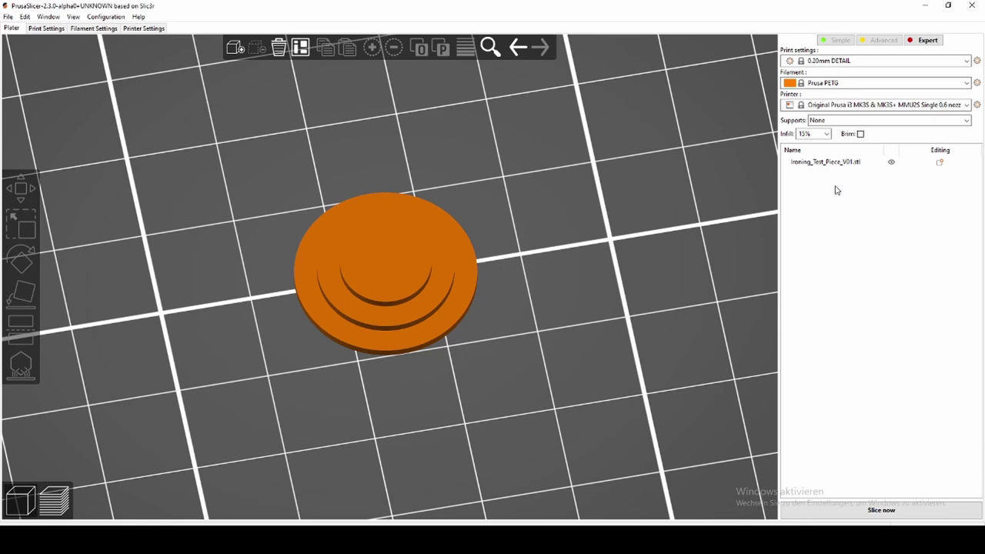
left_click(940, 163)
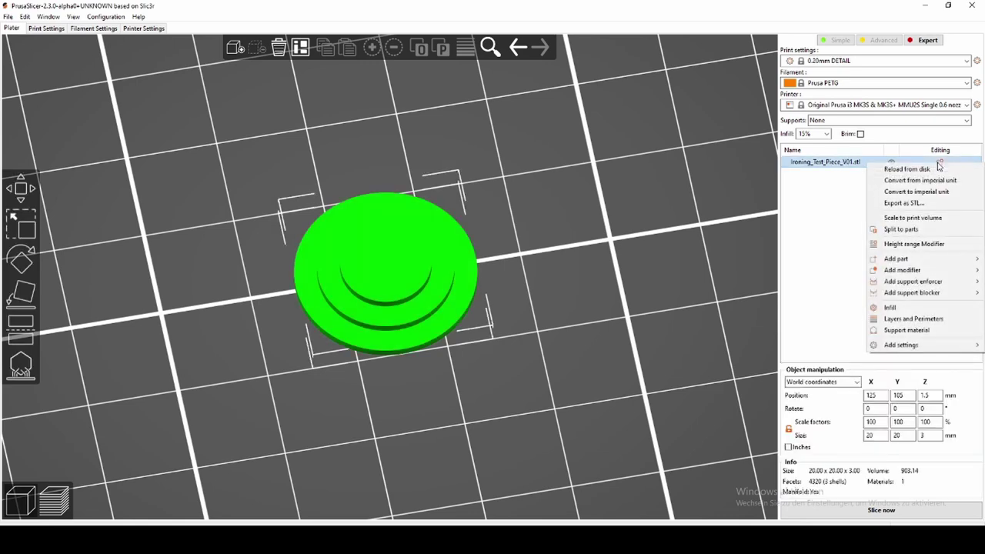
mouse_move(949, 271)
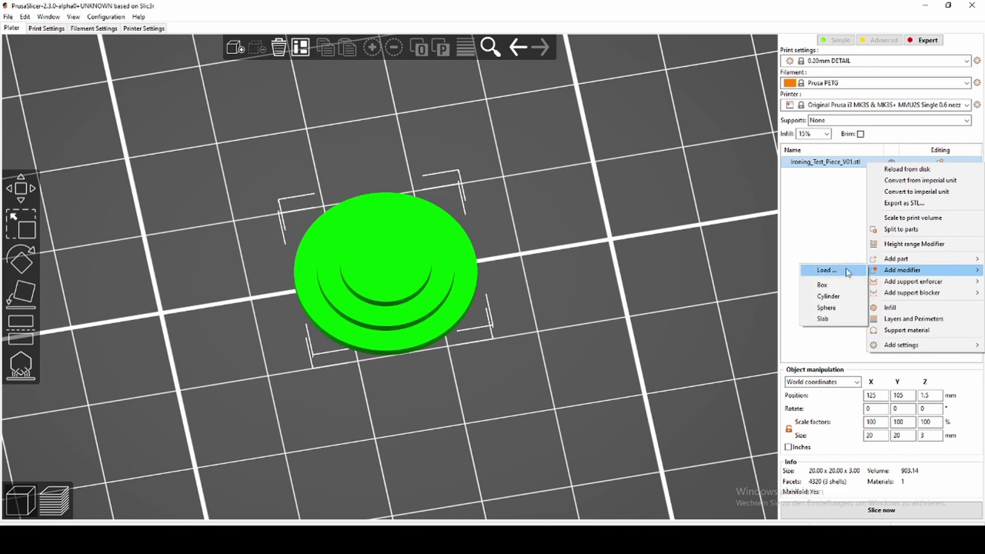
left_click(846, 271)
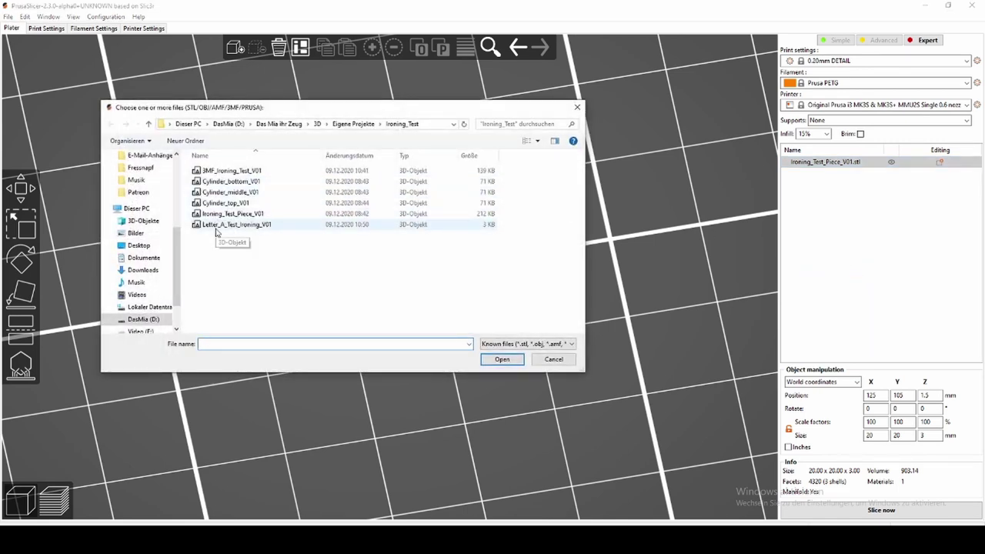
left_click(215, 228)
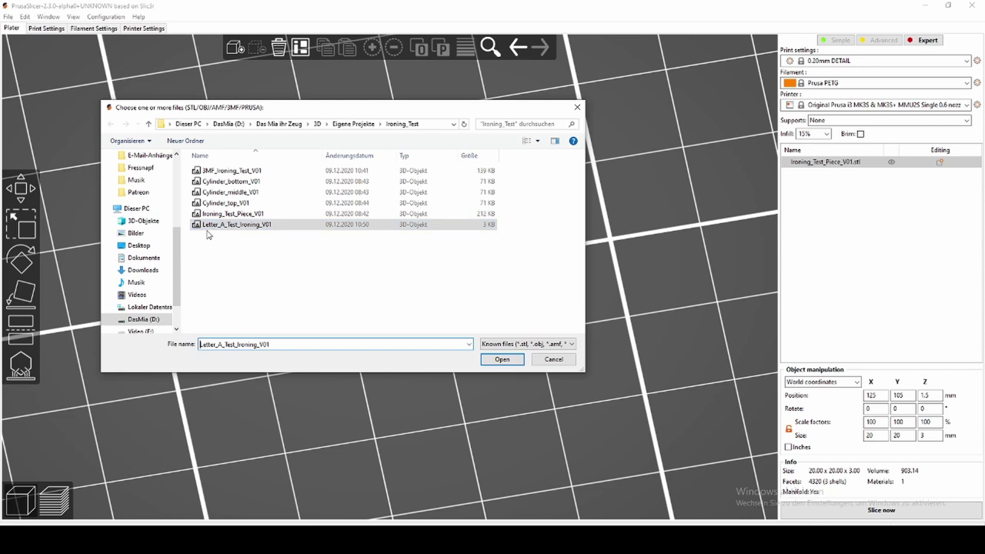
left_click(502, 360)
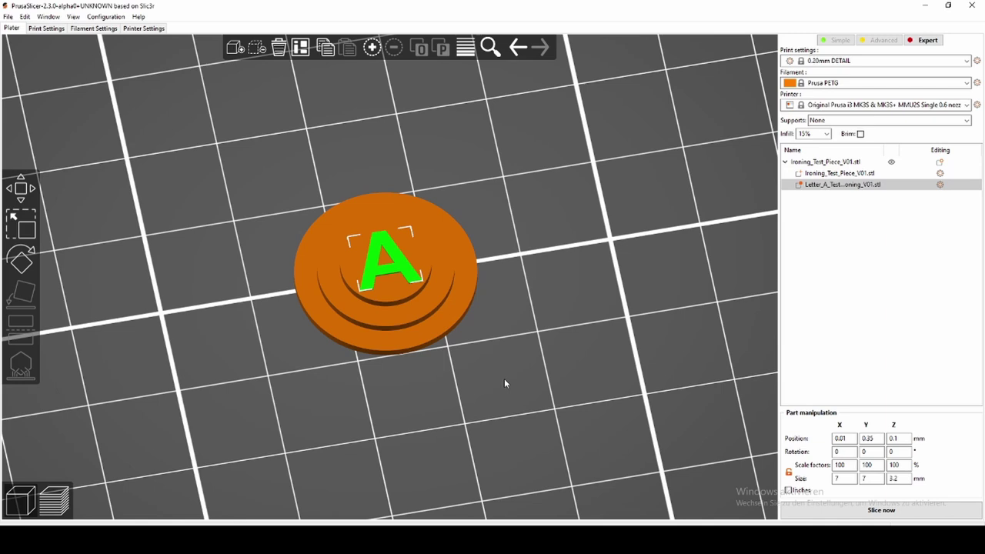
left_click_drag(504, 383, 534, 367)
scroll(386, 244, "up", 8)
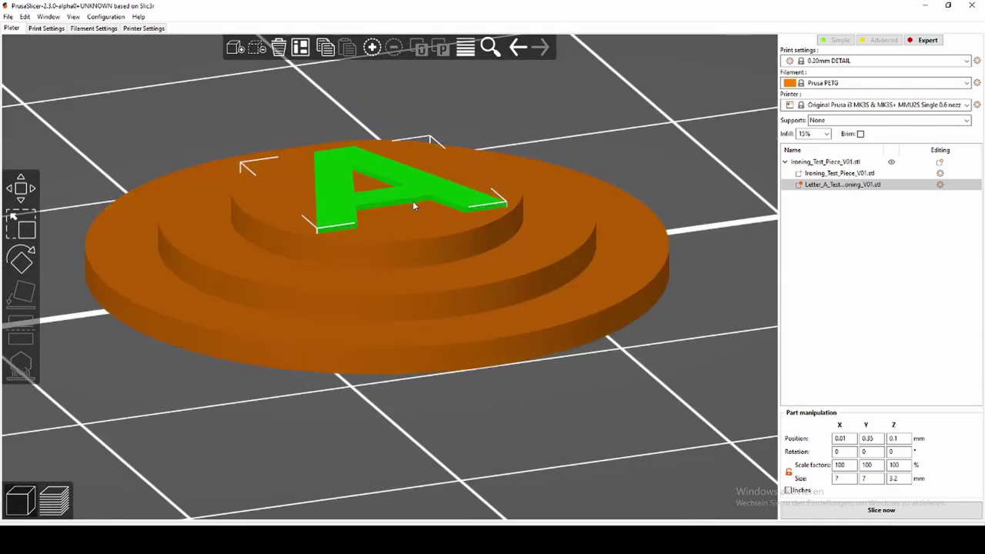
scroll(532, 349, "down", 6)
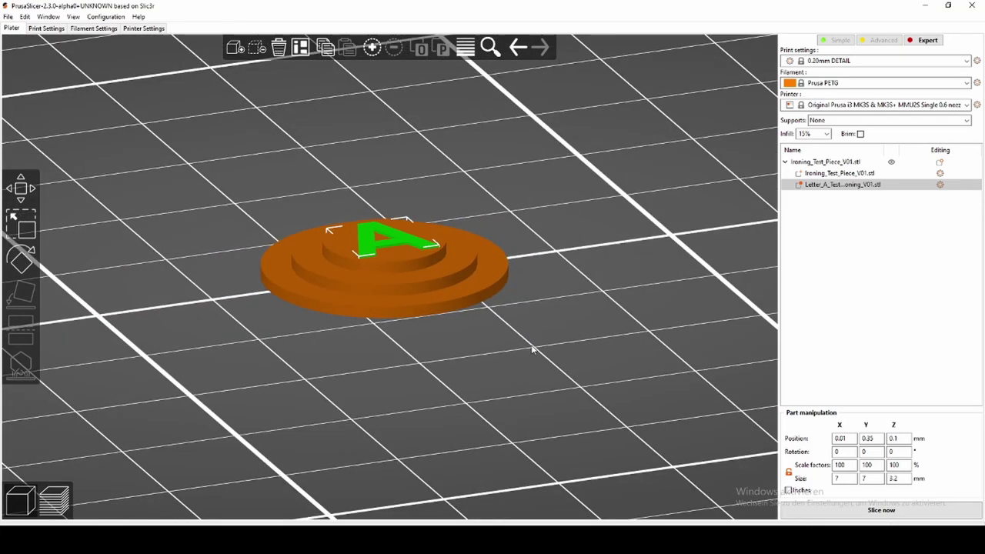
left_click_drag(532, 348, 646, 235)
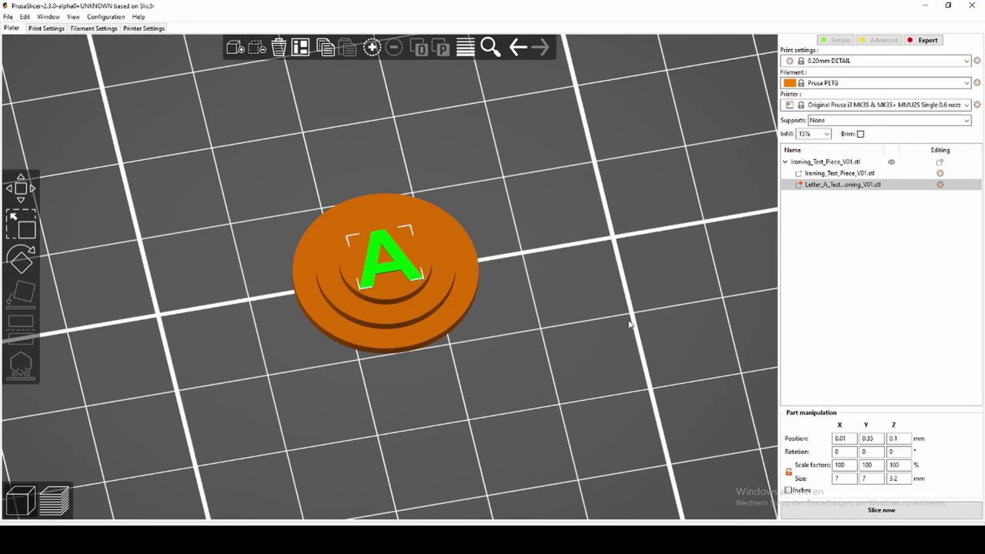
Add an Ironing setting with ironing enabled to the letter-A modifier and slice (5m, 0.79 g)
left_click(939, 185)
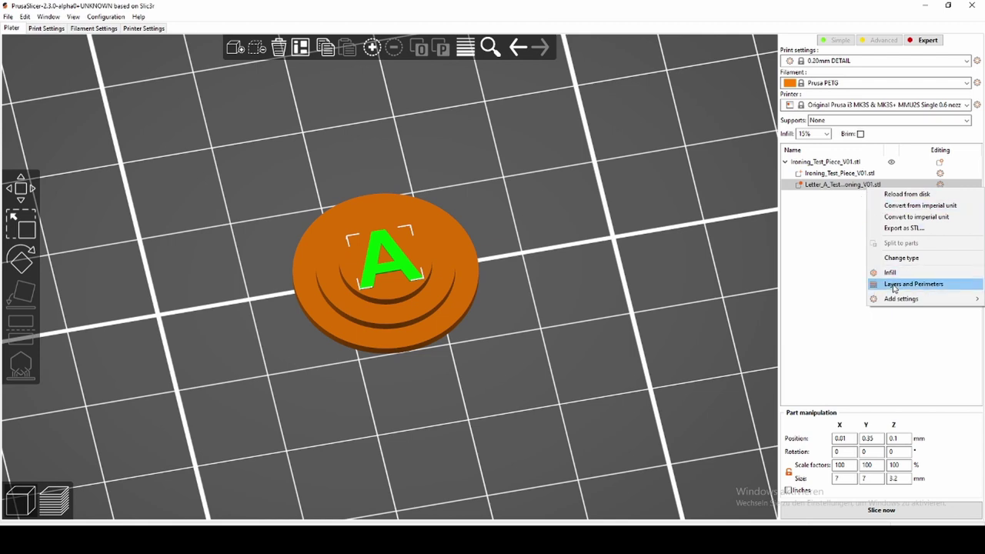
mouse_move(897, 299)
left_click(797, 333)
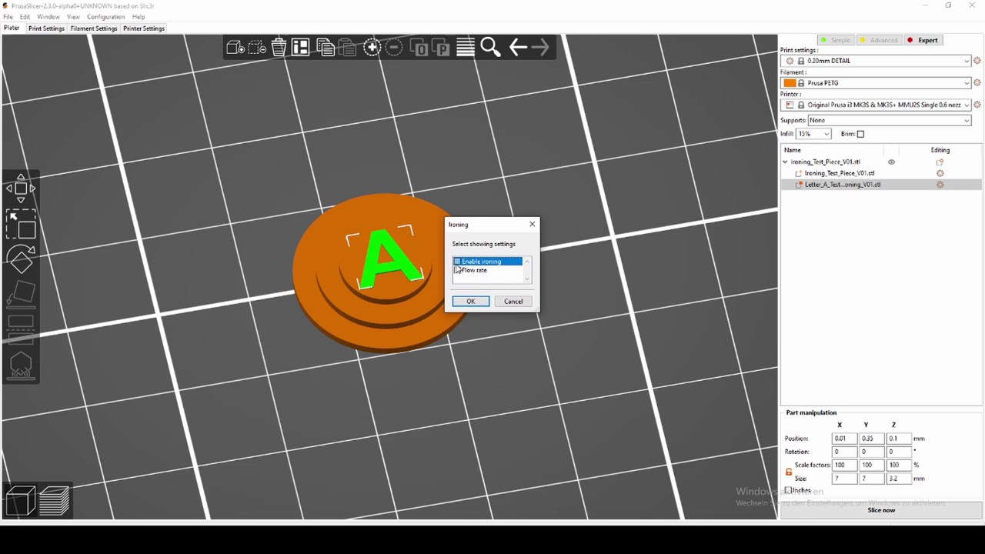
left_click(471, 301)
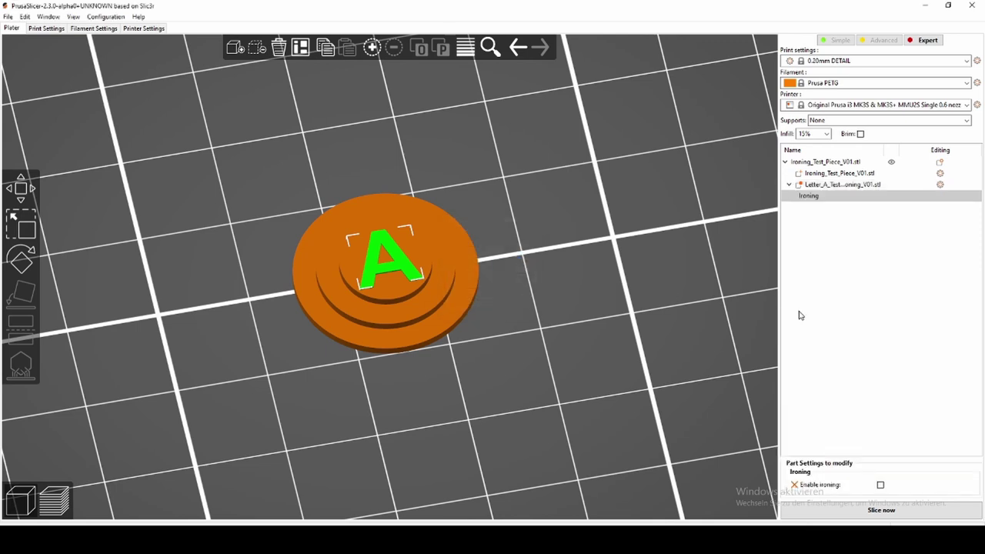
left_click(880, 485)
left_click(933, 513)
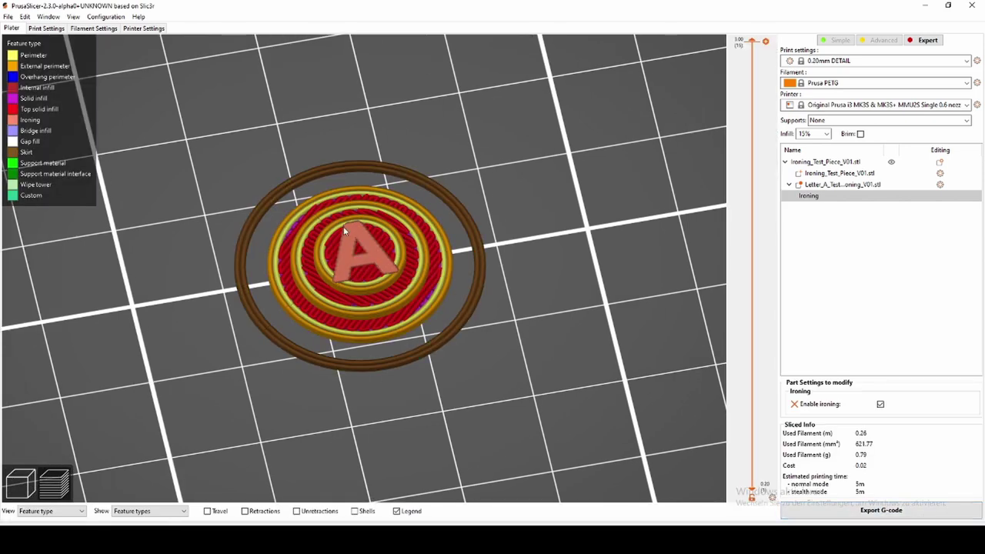
scroll(316, 297, "up", 5)
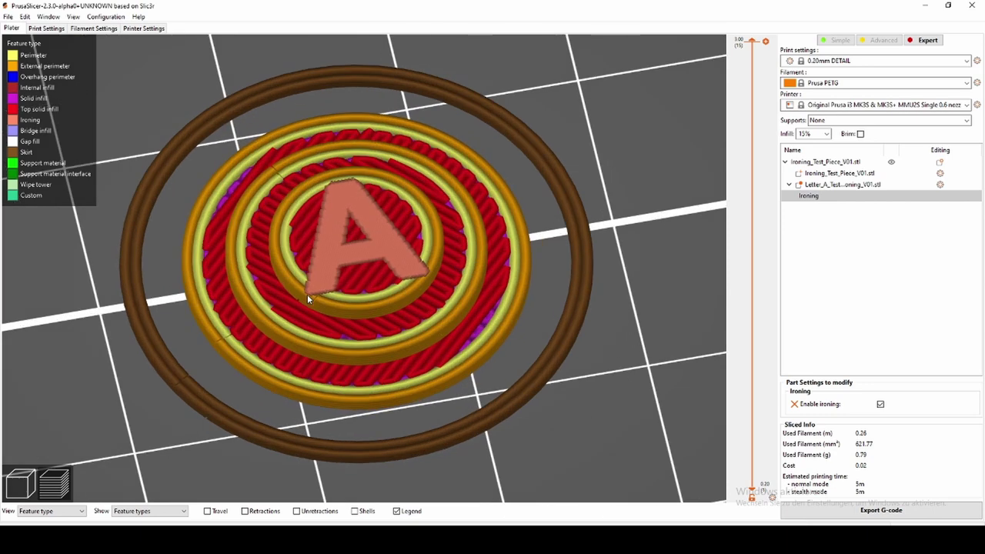
left_click_drag(632, 429, 314, 229)
scroll(313, 200, "up", 3)
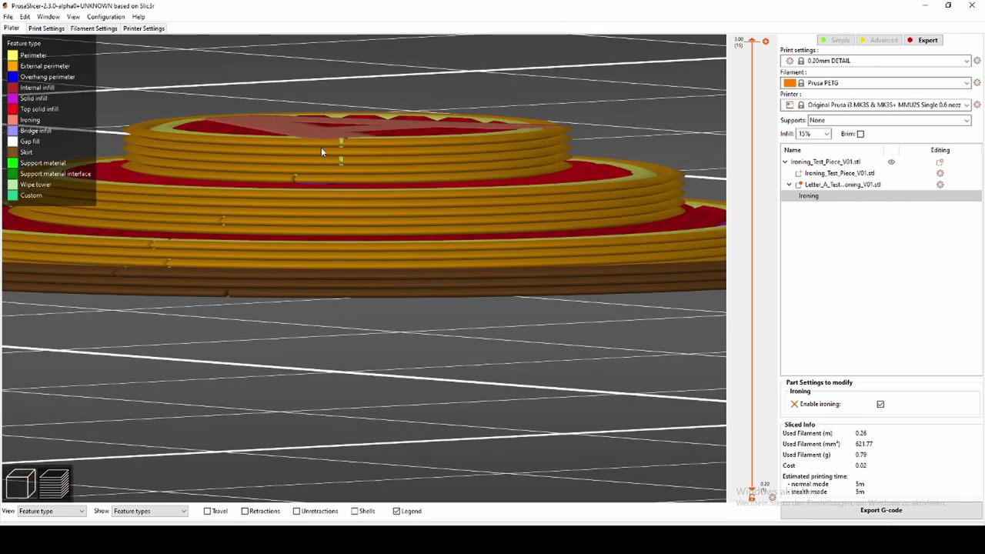
scroll(431, 369, "down", 8)
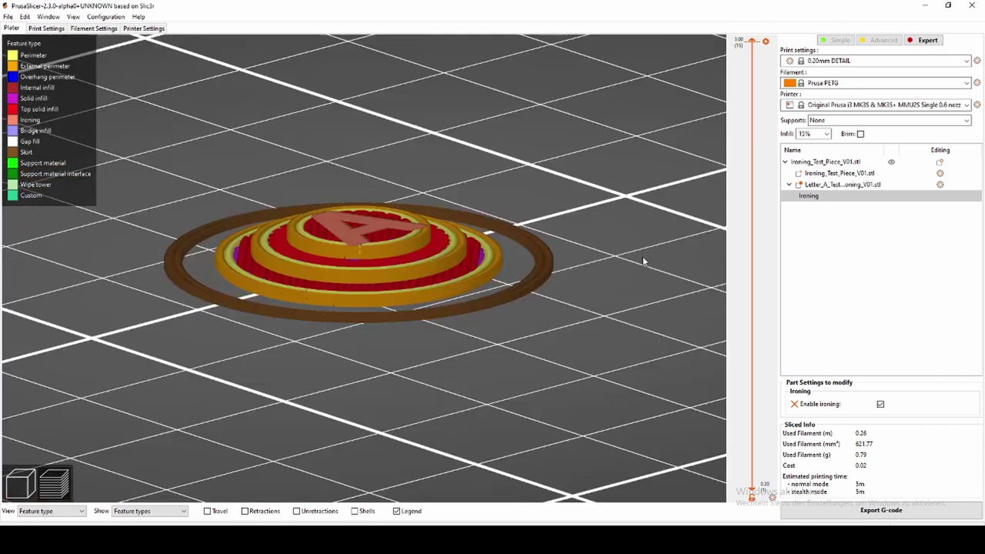
left_click_drag(642, 259, 622, 388)
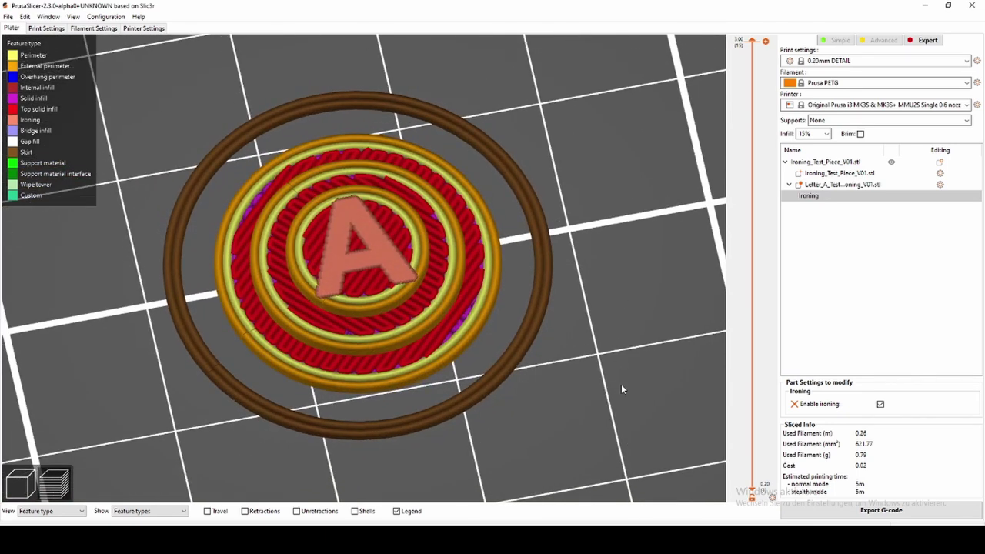